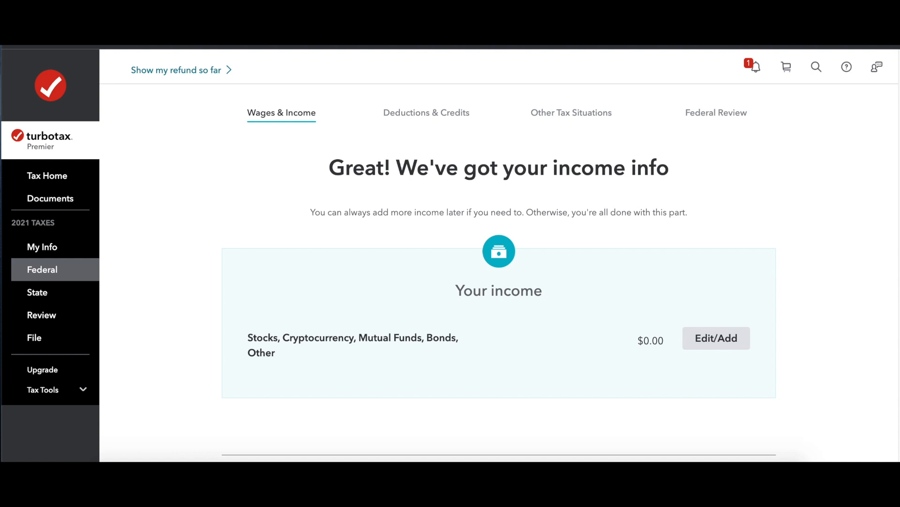
Step: Revisit the Stocks, Cryptocurrency, Mutual Funds, Bonds, Other (1099-B) section under Investment Income and answer Yes to having sold investments in 2021
scroll(497, 272, down, 7)
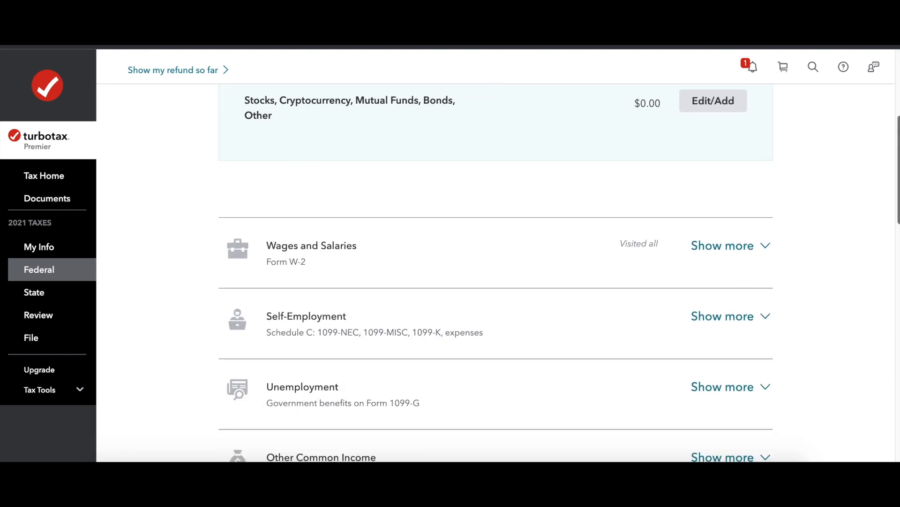
scroll(497, 272, down, 6)
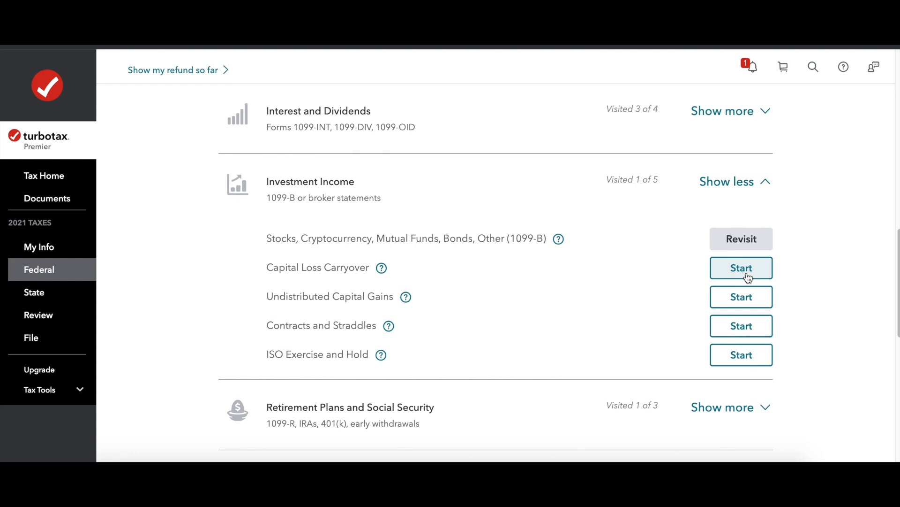
click(742, 245)
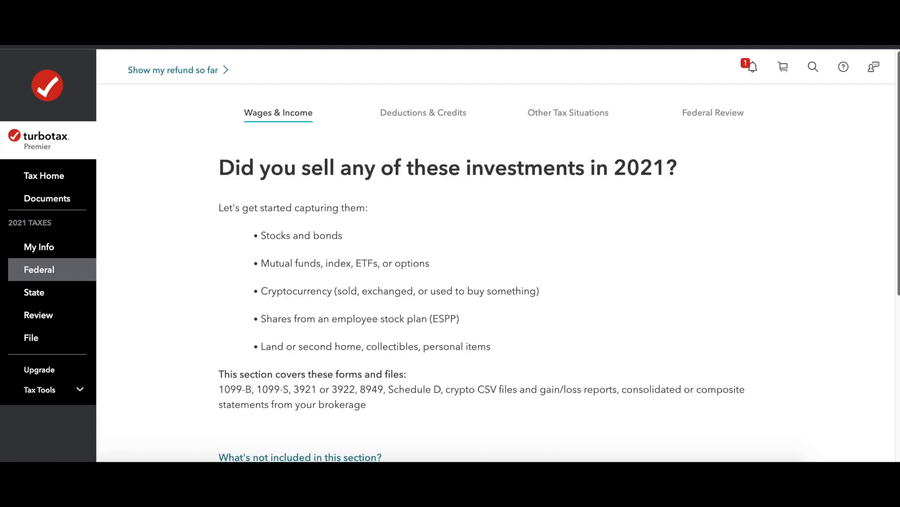
scroll(897, 330, down, 6)
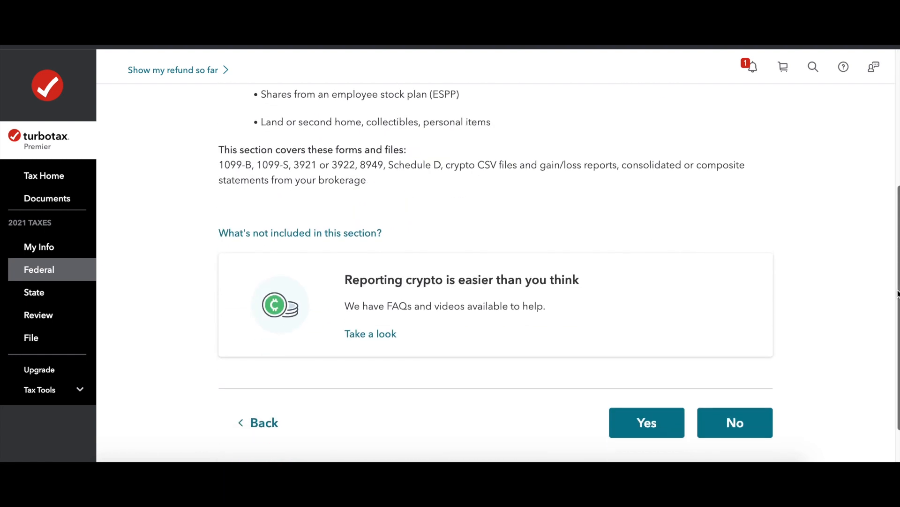
mouse_move(898, 327)
mouse_down()
mouse_move(886, 178)
mouse_move(899, 321)
mouse_up()
click(646, 369)
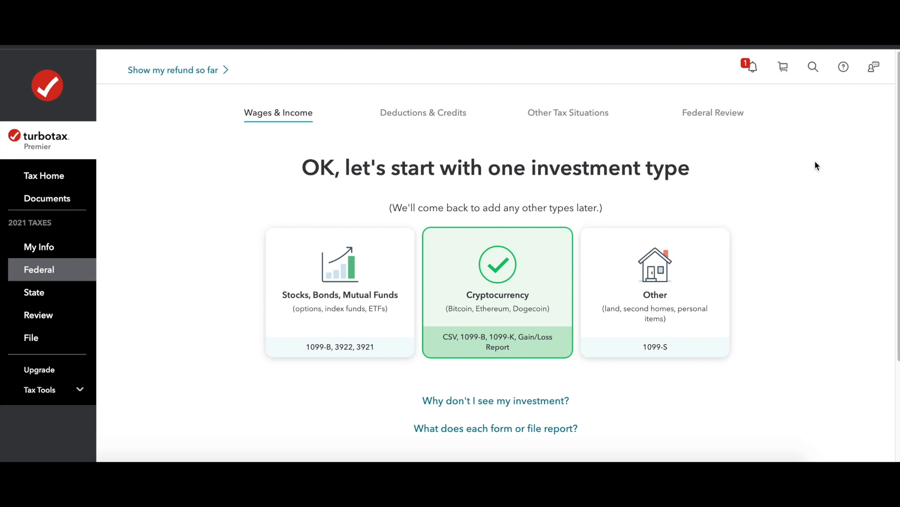
Step: Continue with Cryptocurrency as the investment type, entering Coinbase as the crypto service and No for a received 1099-B
scroll(497, 253, down, 3)
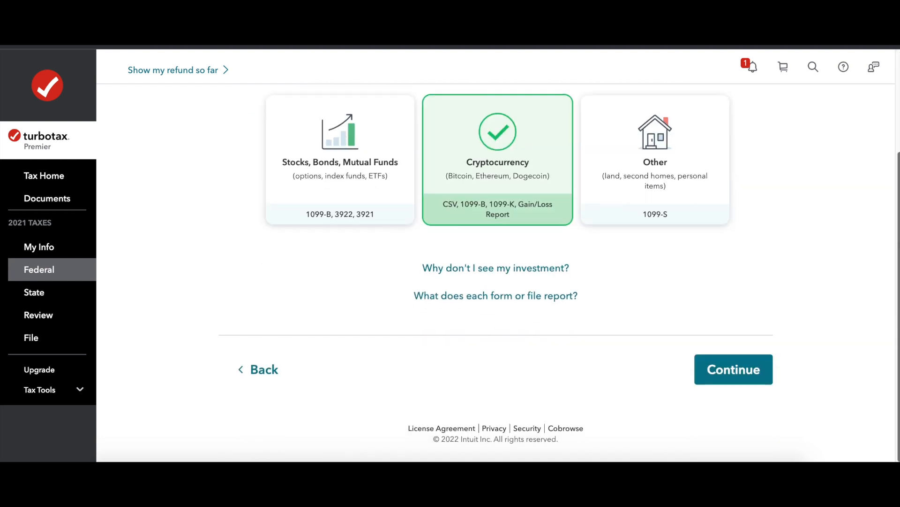
click(732, 367)
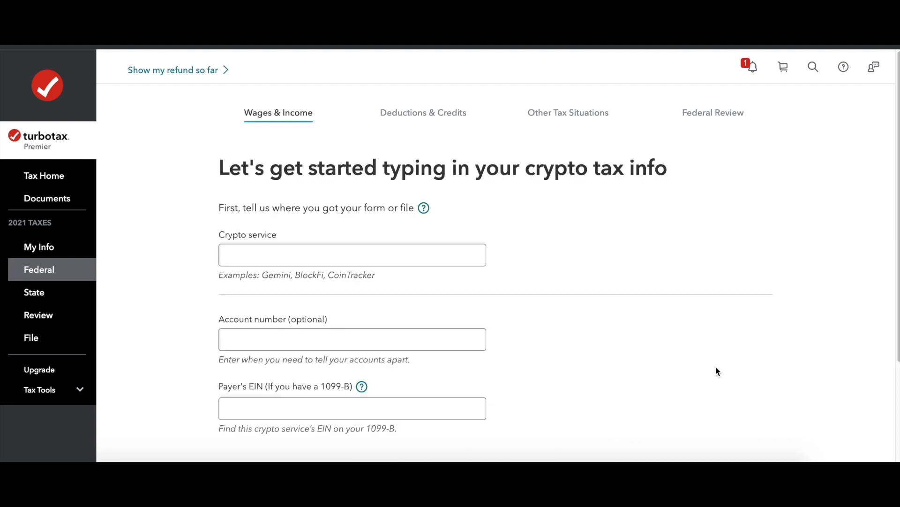
click(380, 255)
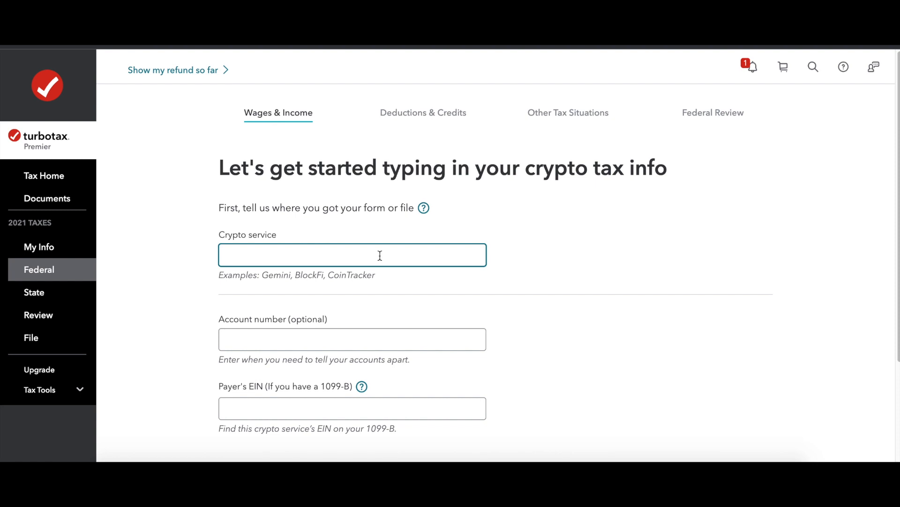
text(co)
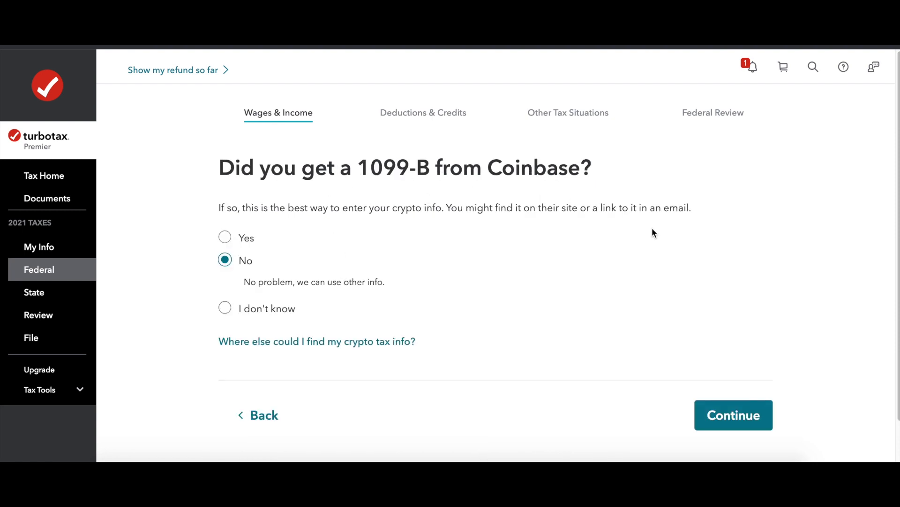
click(742, 422)
Step: For the Coinbase sale, choose "I purchased it" as how the investment was received and enter Cryptocurrency as the description
scroll(308, 207, down, 3)
click(308, 203)
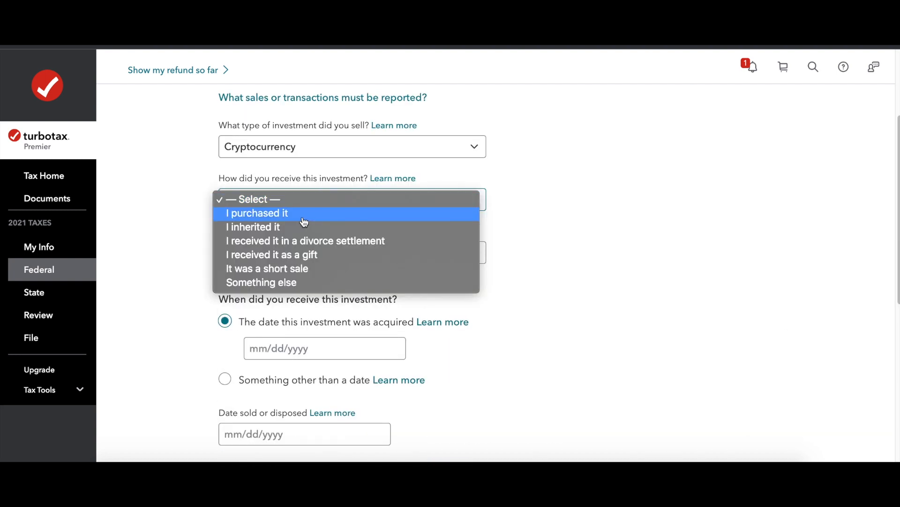
click(304, 214)
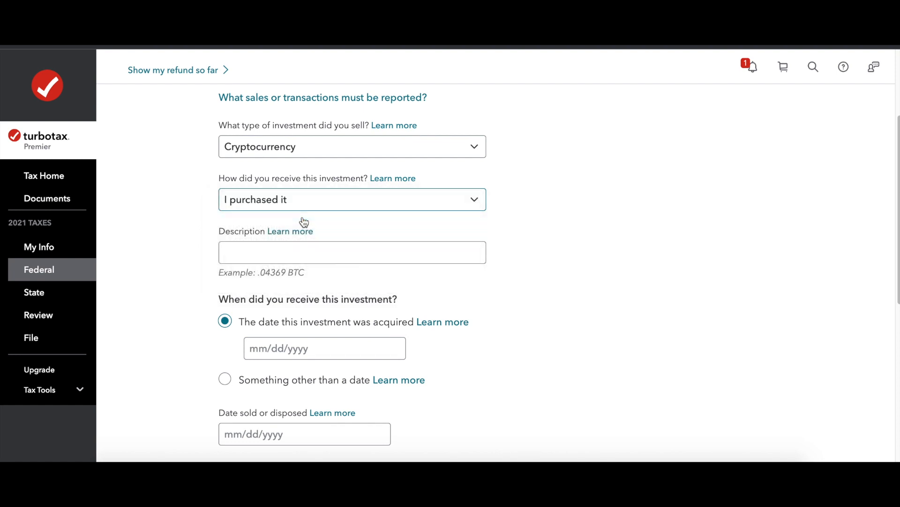
click(307, 251)
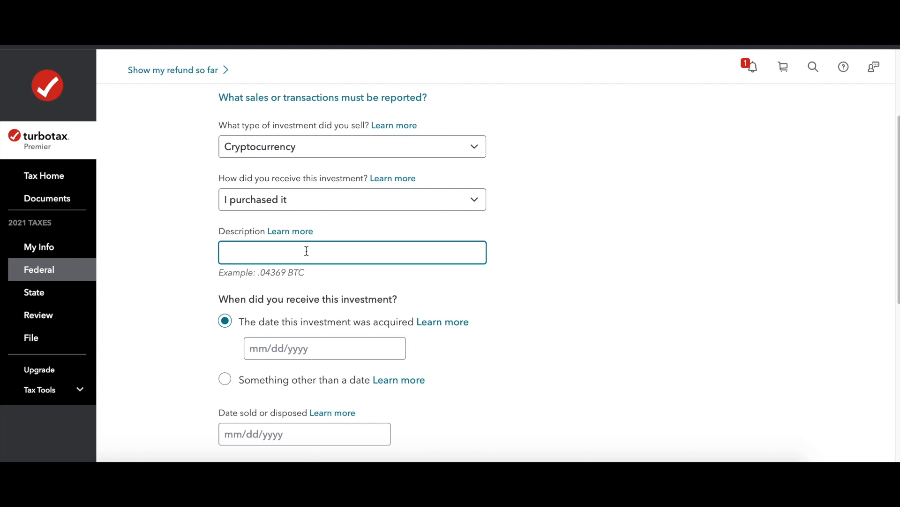
text(Cryptocurrency)
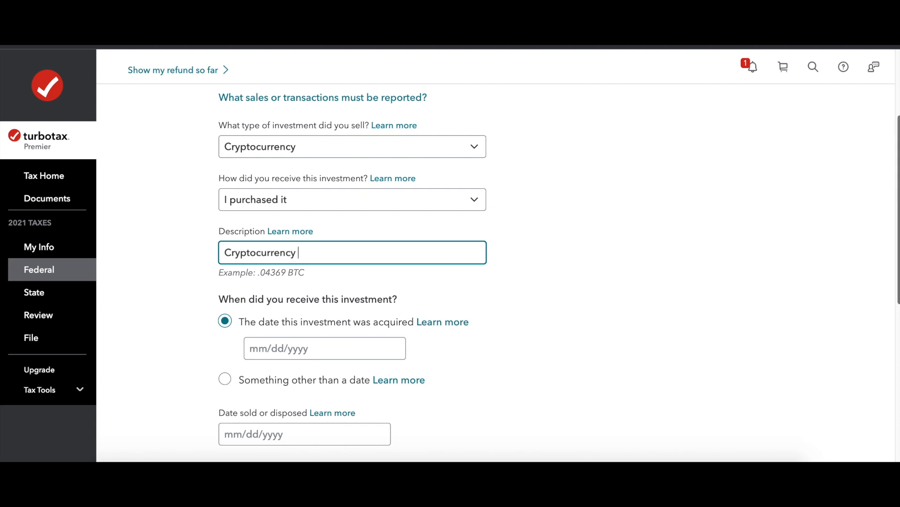
Step: Set when the investment was received to something other than a date, choosing "Various (or more than one date)"
scroll(306, 251, down, 2)
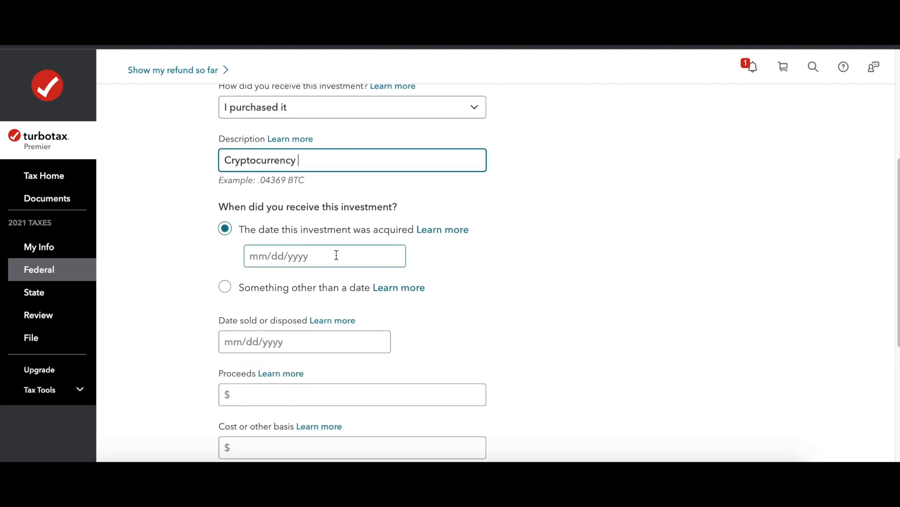
click(312, 258)
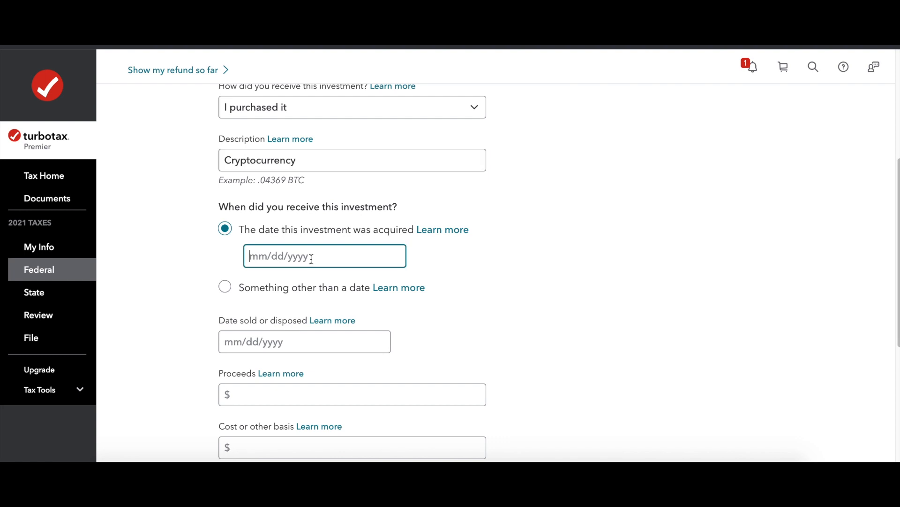
click(225, 286)
click(278, 285)
click(291, 299)
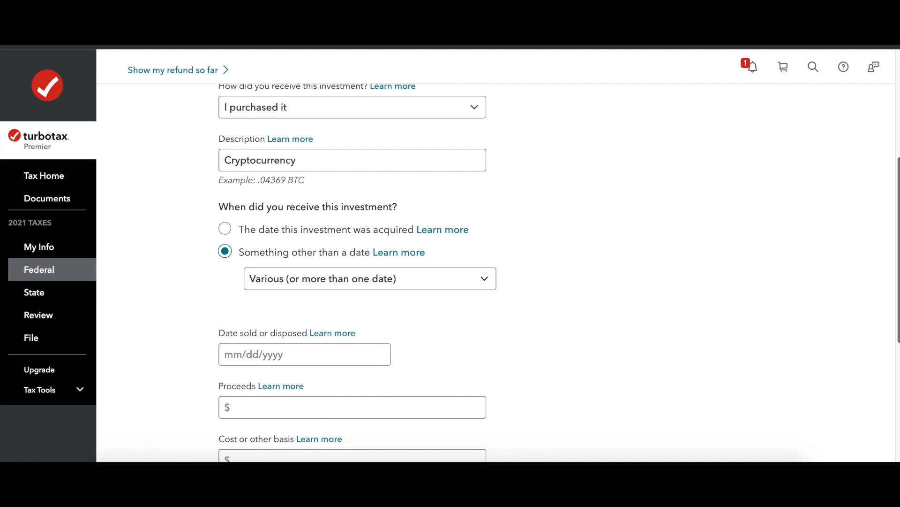
Step: Enter 12/30/2021 as the date the cryptocurrency was sold or disposed
scroll(451, 272, down, 2)
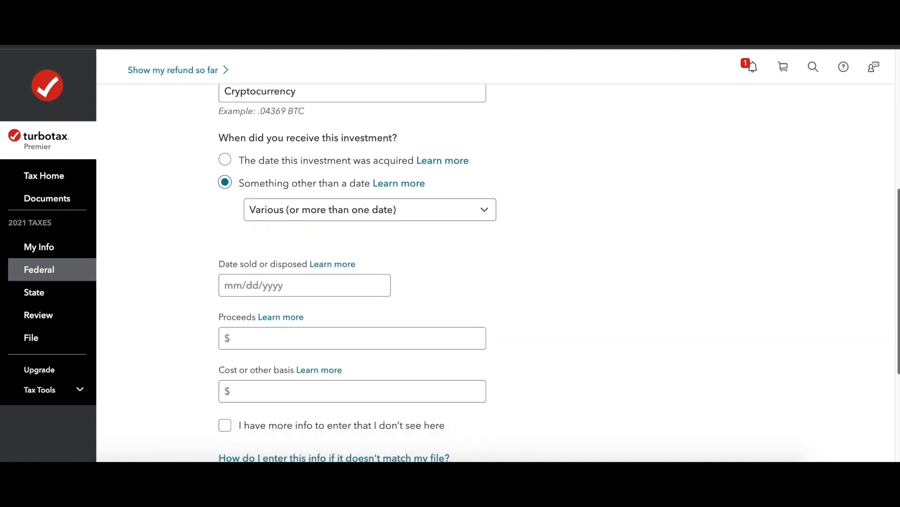
scroll(451, 272, down, 1)
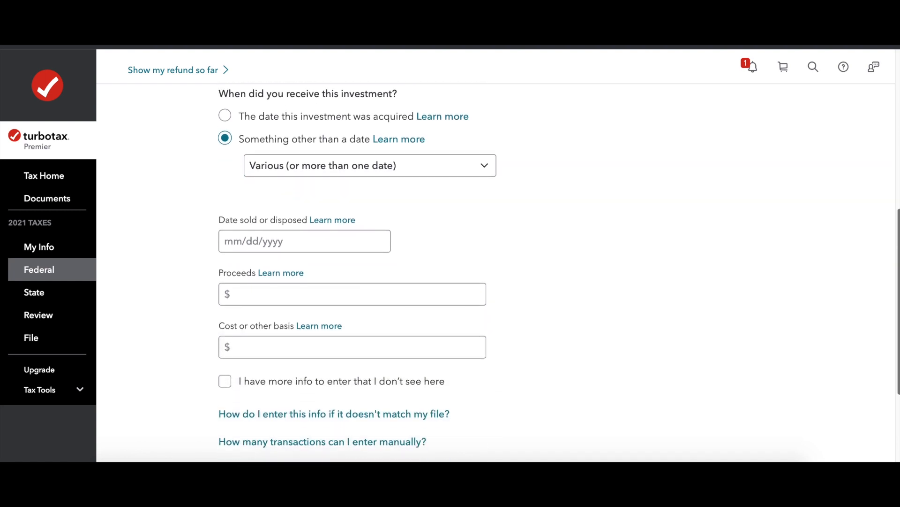
scroll(450, 272, down, 1)
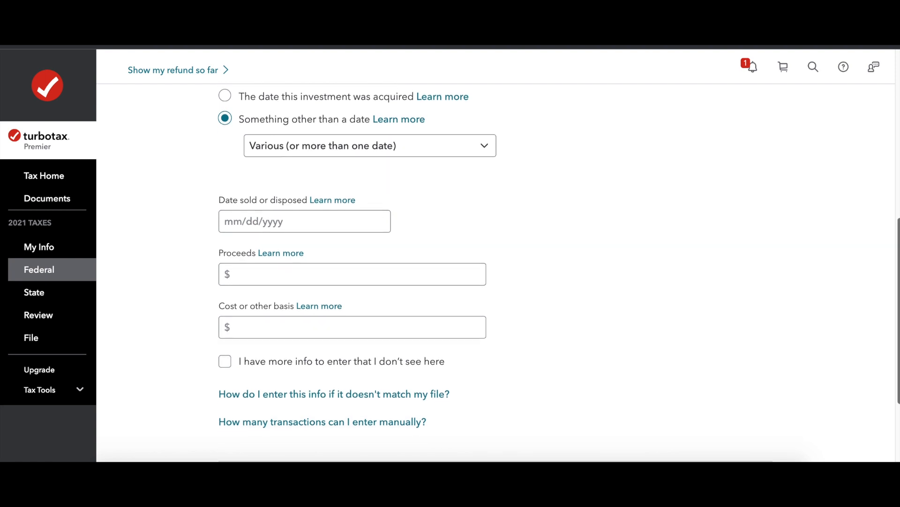
scroll(450, 272, down, 1)
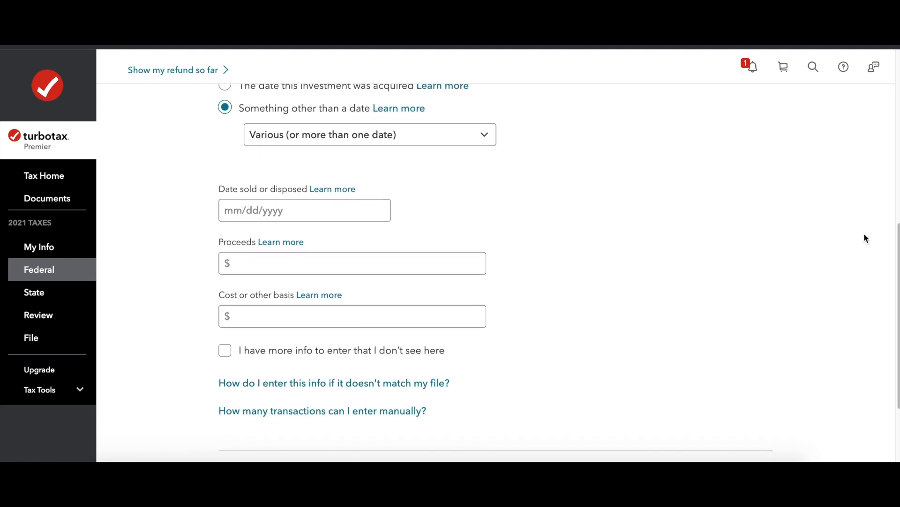
click(250, 215)
text(V)
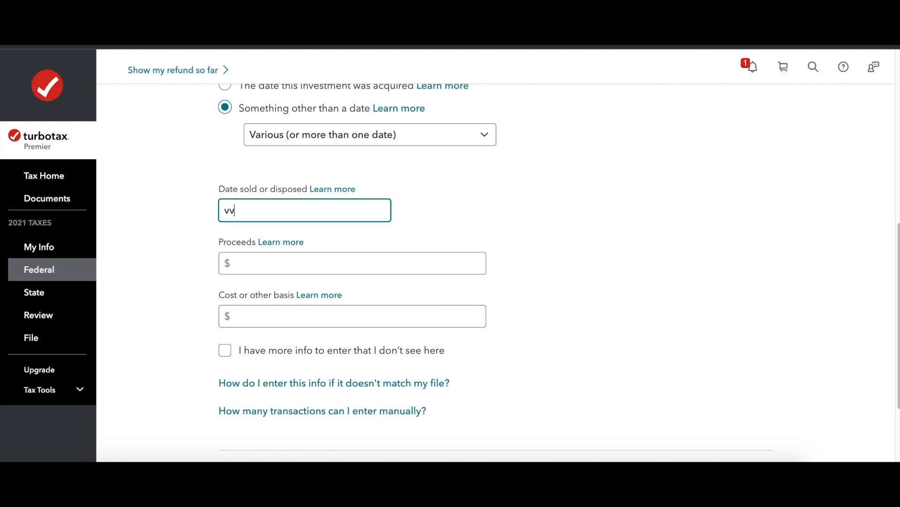
key(BackSpace)
text(12/30/2021)
Step: Enter proceeds of $250,000 and a cost or other basis of $100,000 for the sale
click(265, 269)
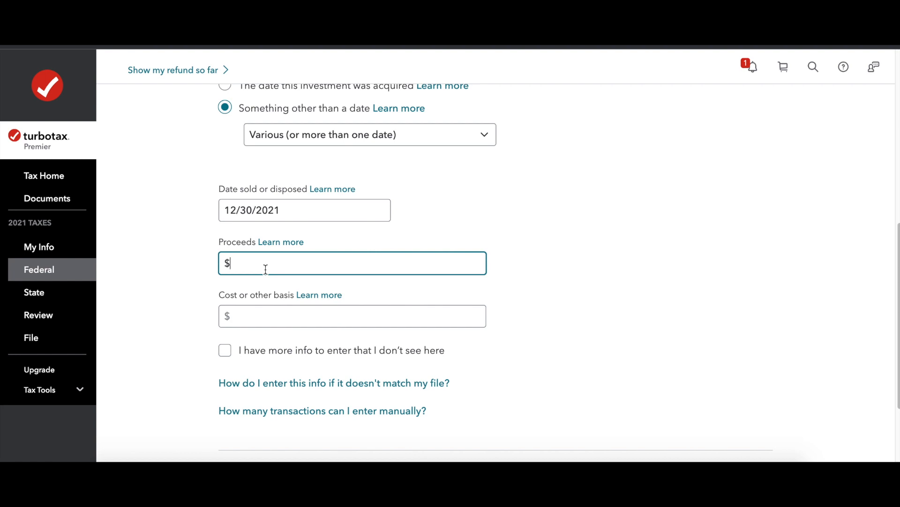
text(250,000)
click(259, 317)
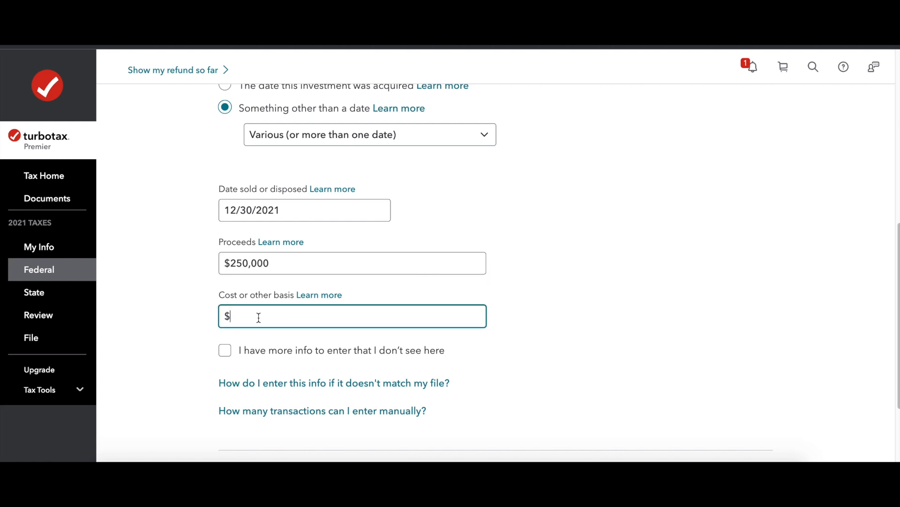
text(1000000)
Step: Review the completed Coinbase sale entries from the investment type to the cost basis and submit the form
drag(897, 256, 895, 125)
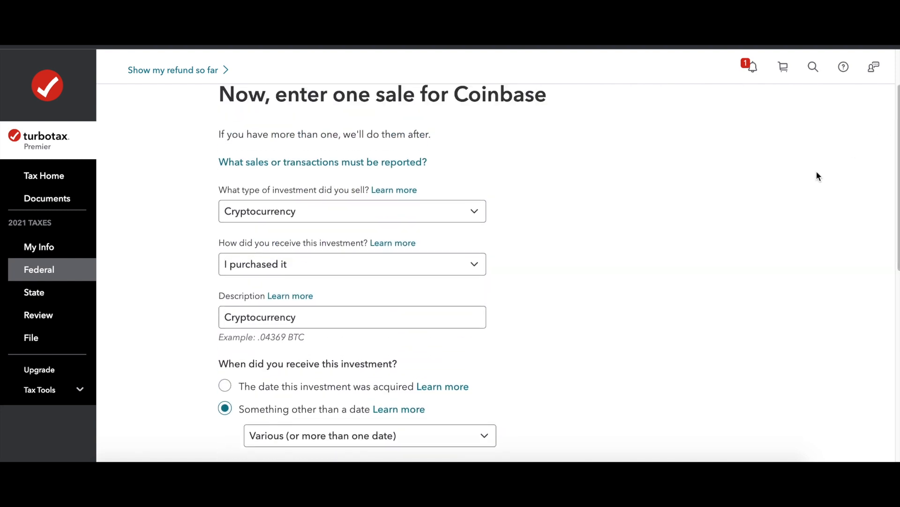
click(300, 315)
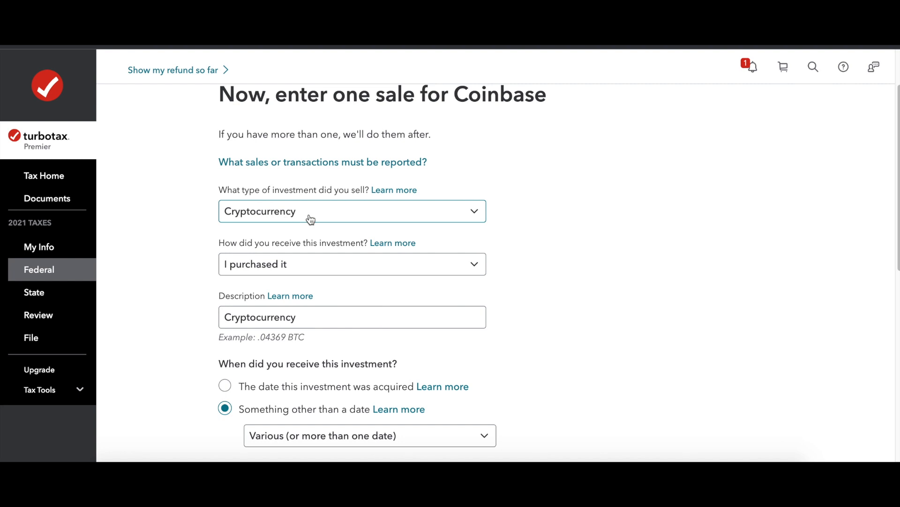
drag(899, 136, 899, 317)
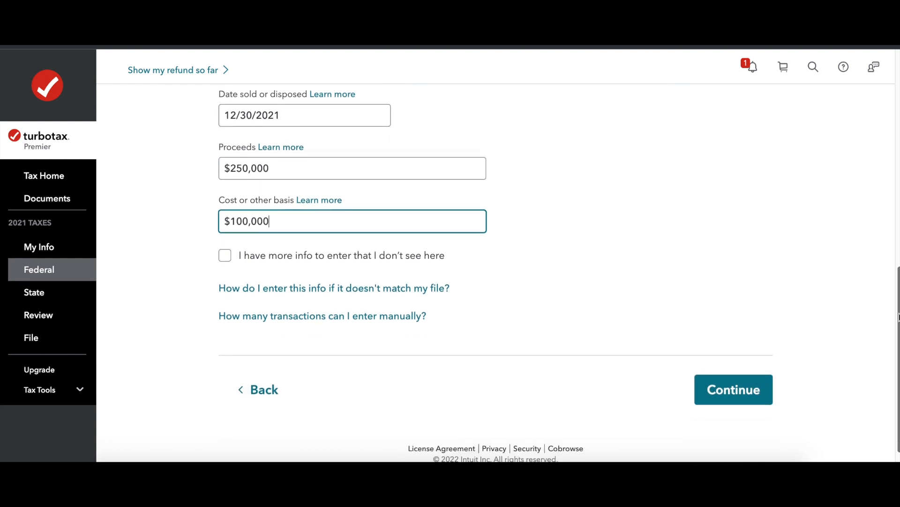
click(724, 390)
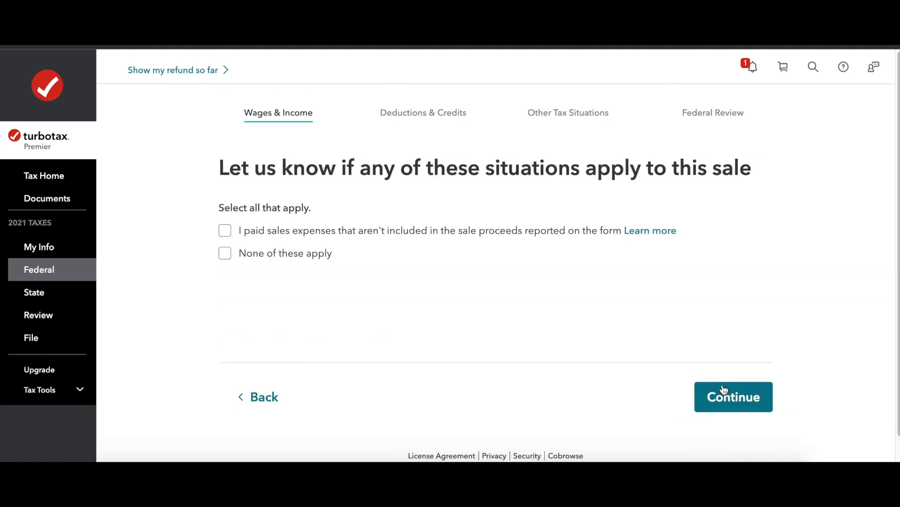
Step: State that none of the listed situations apply and that no part was acquired more than a year before the sale
click(232, 252)
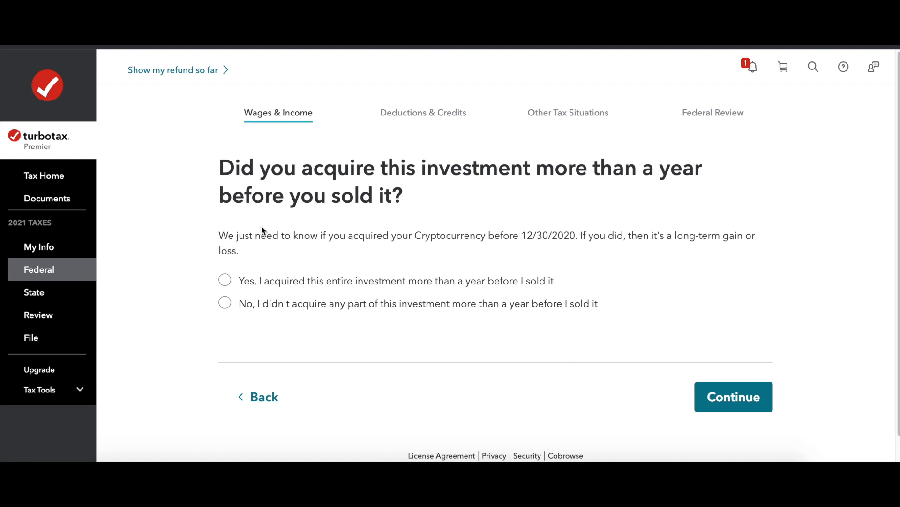
click(225, 307)
click(703, 405)
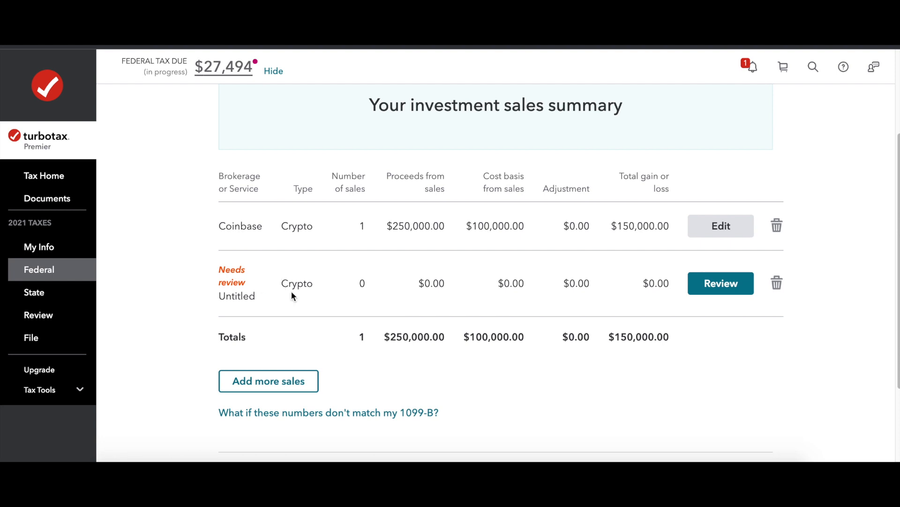
Step: Delete the untitled crypto entry marked Needs review from the investment sales summary
click(777, 282)
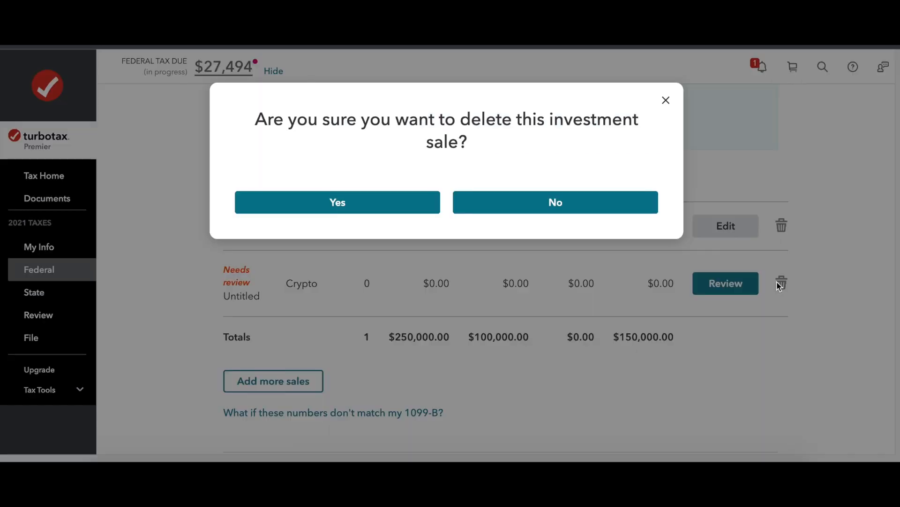
click(361, 206)
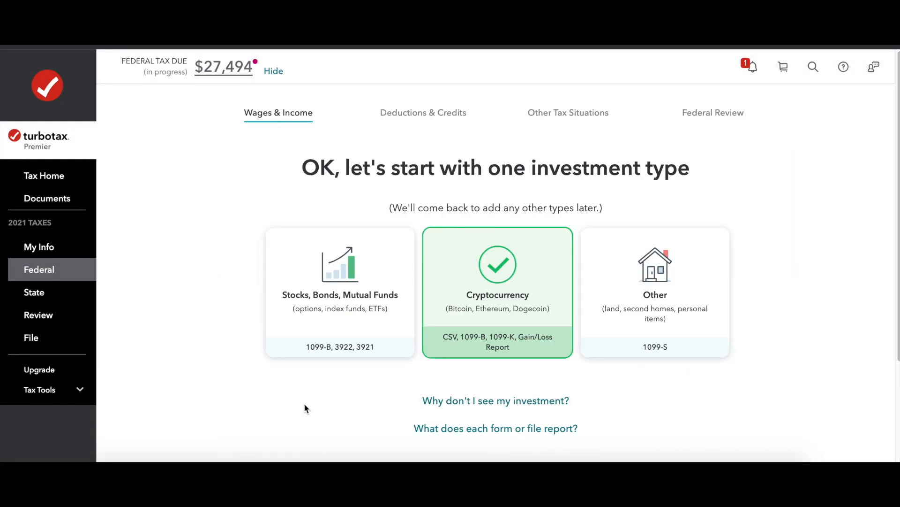
Step: Start adding sales of the Stocks, Bonds, Mutual Funds type and choose to enter them one by one
click(304, 318)
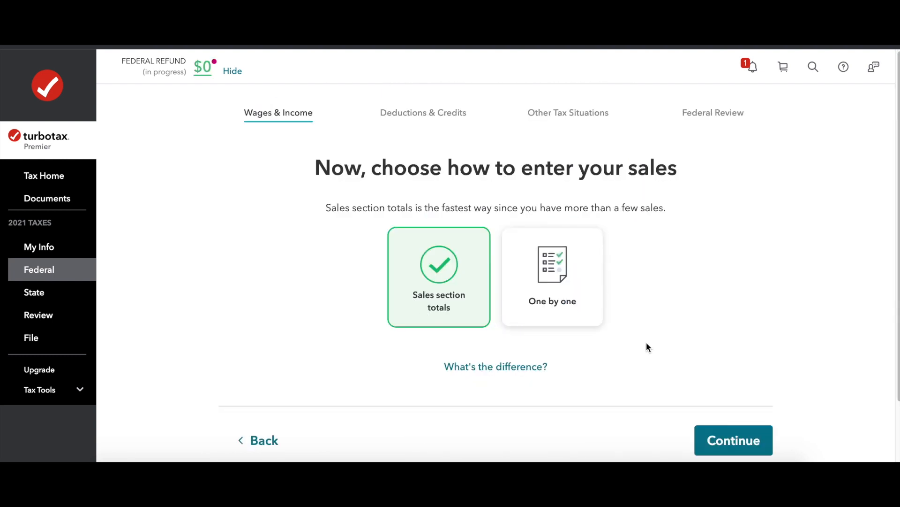
click(569, 292)
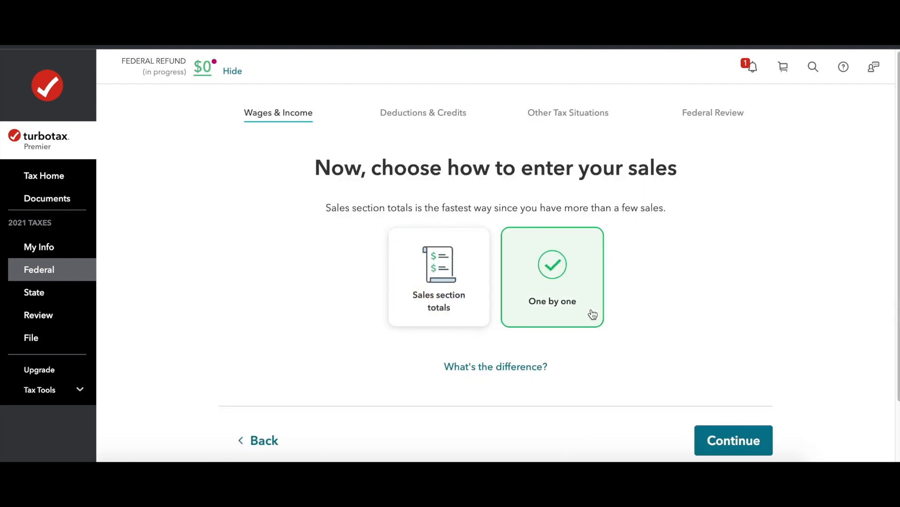
click(722, 438)
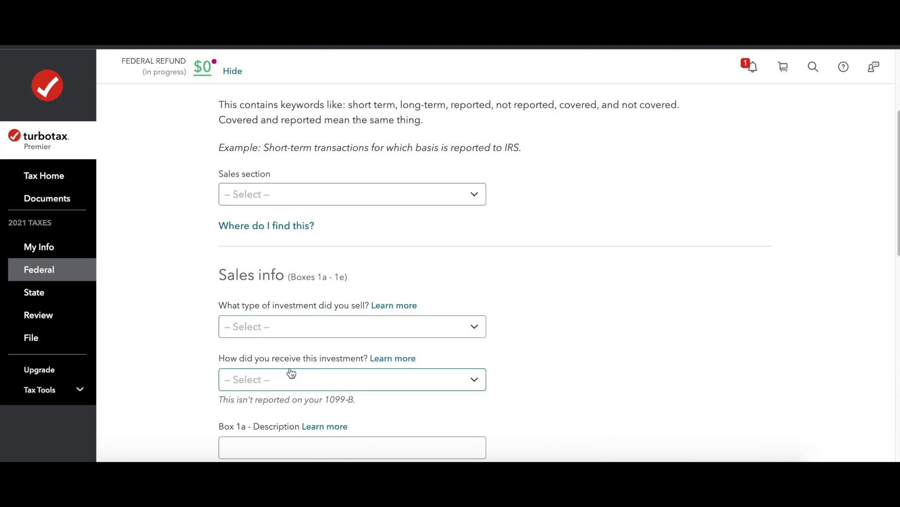
Step: Assign the sale to the short-term basis reported to IRS (covered) section and choose Options as the investment type
click(310, 200)
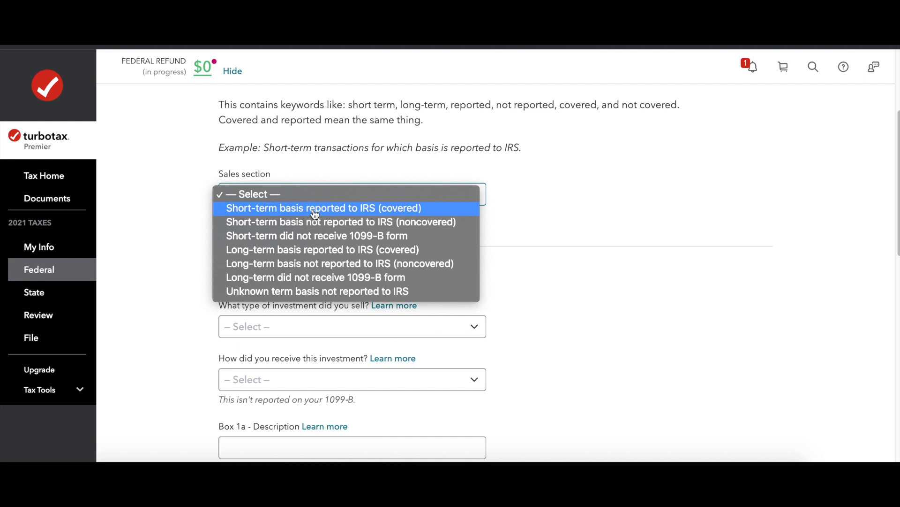
click(315, 209)
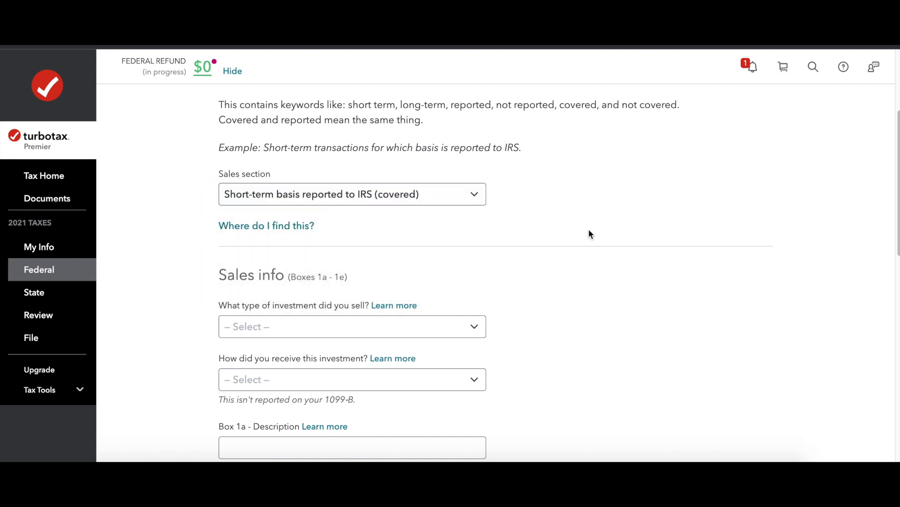
scroll(889, 253, down, 3)
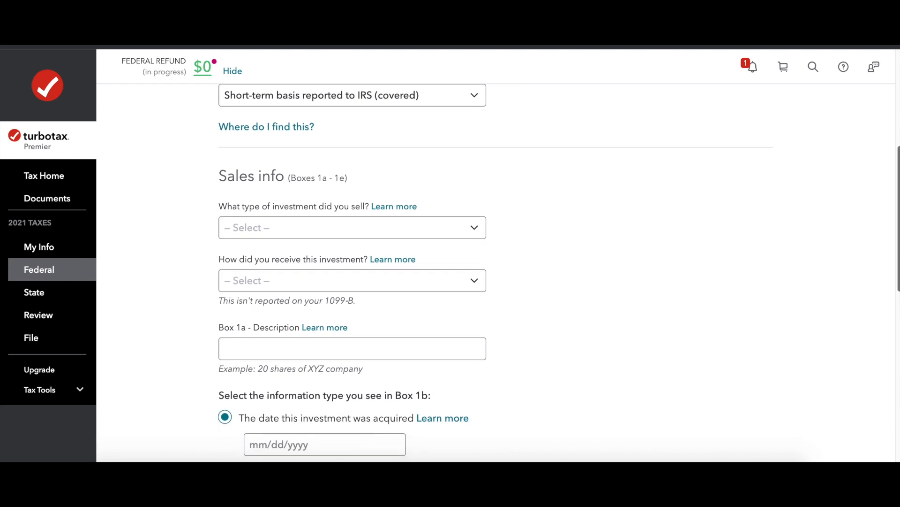
click(366, 188)
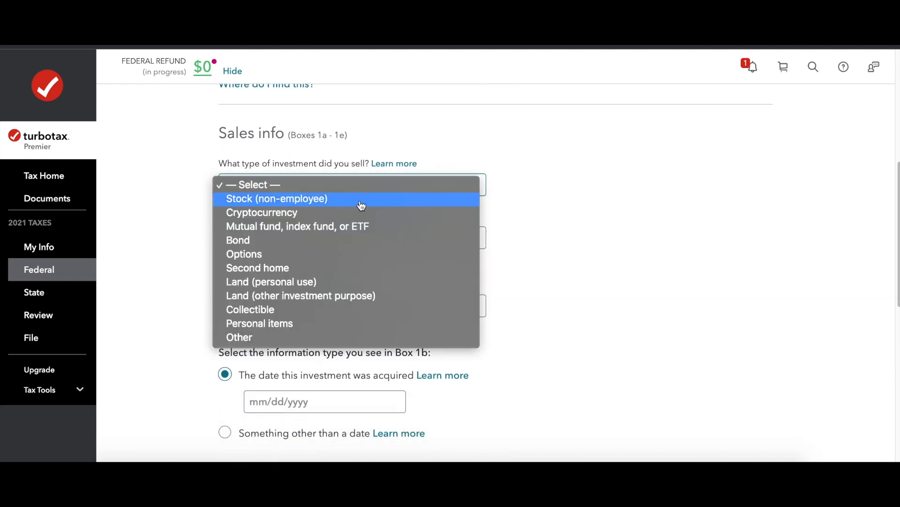
click(342, 257)
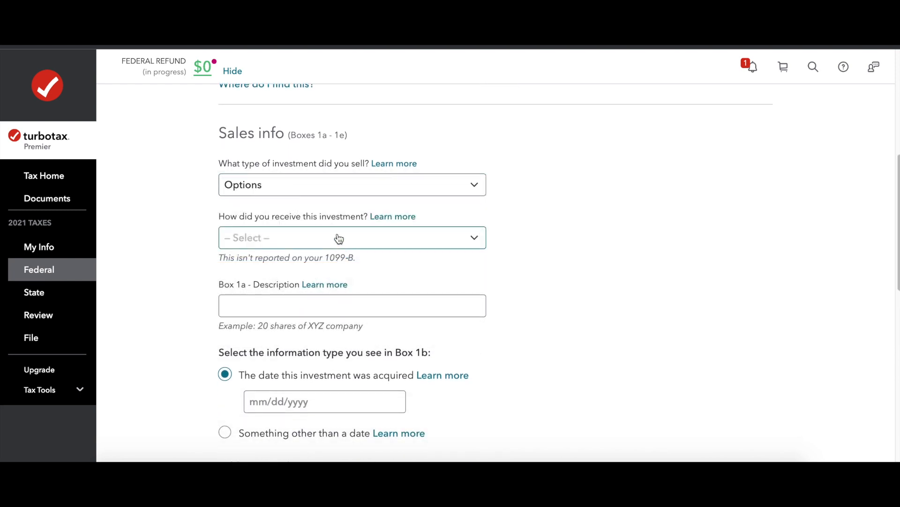
Step: State that the investment was purchased and enter "options" as the Box 1a description
click(352, 244)
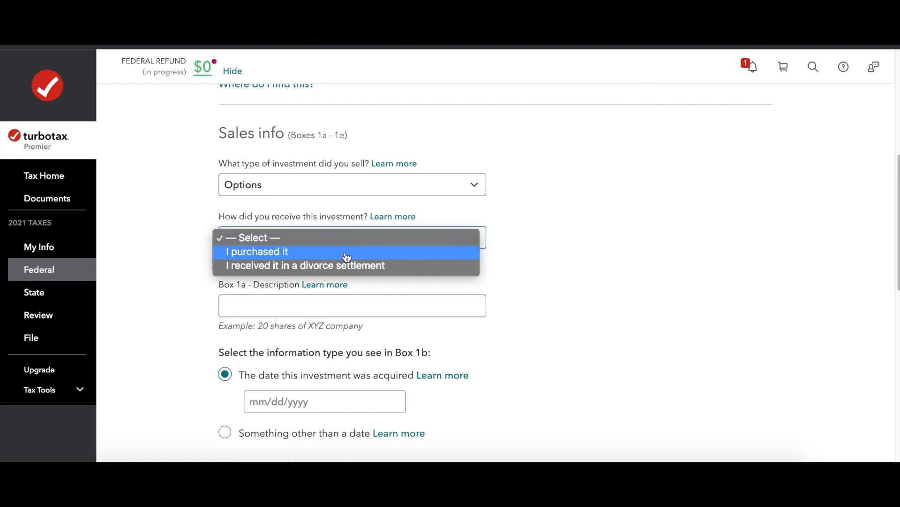
click(346, 252)
text(options)
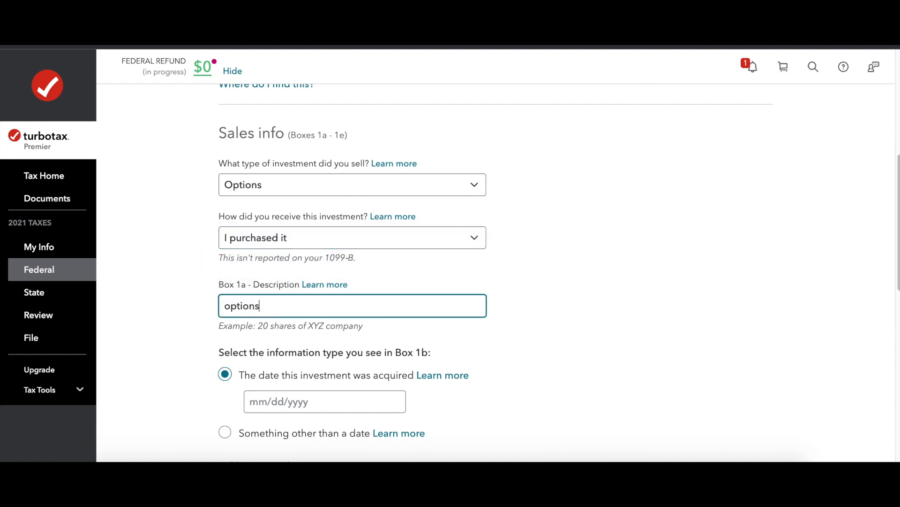
Step: Report Box 1b as something other than a date, with the value Various (or more than one date)
scroll(389, 298, down, 3)
click(288, 239)
click(225, 265)
click(275, 270)
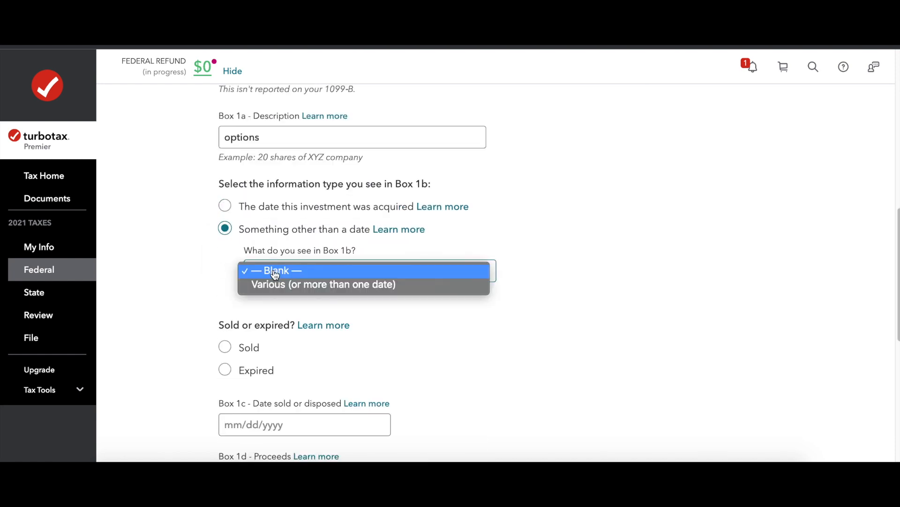
click(274, 285)
click(225, 370)
scroll(314, 154, down, 4)
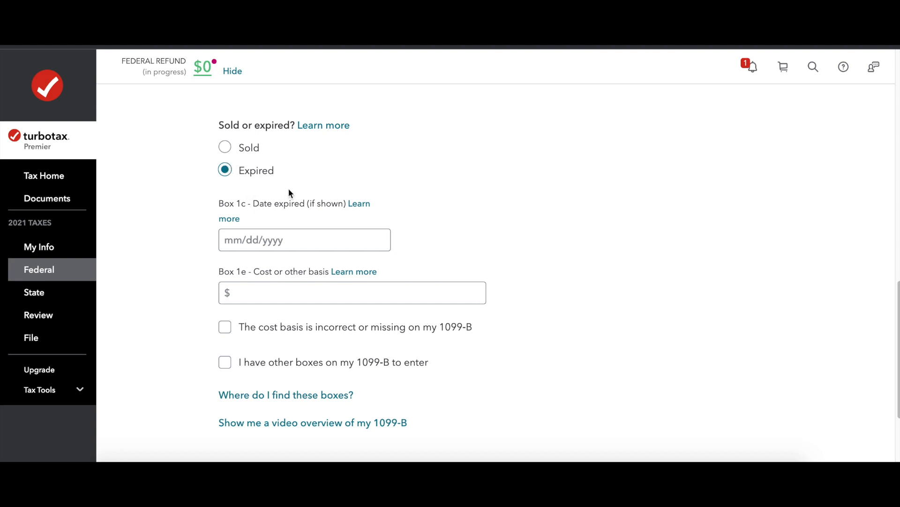
click(319, 294)
Step: Mark the options as sold and enter 12/13/2021 as the Box 1c date sold or disposed
click(227, 148)
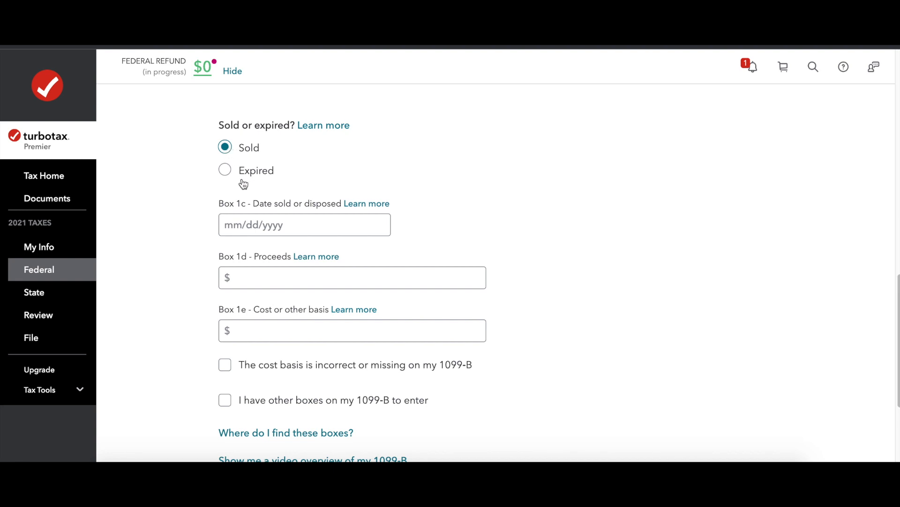
click(256, 229)
click(256, 230)
text(1)
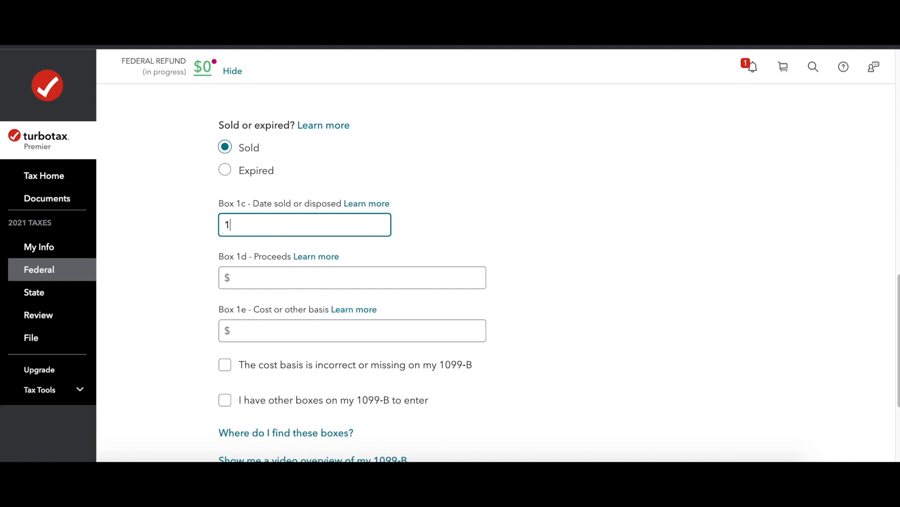
text(2/13/2021)
Step: Enter proceeds of $200,000 and a cost basis of $350,000, and submit the sale form
click(300, 282)
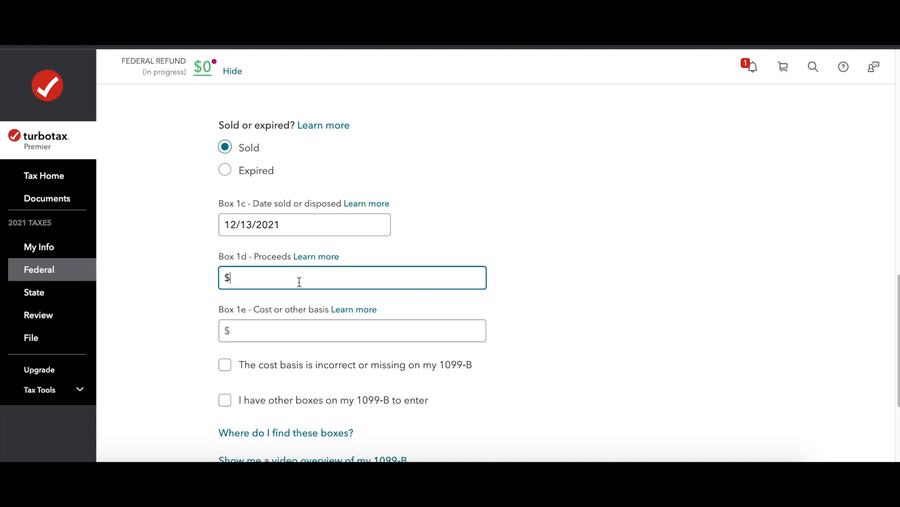
text(200000)
click(286, 331)
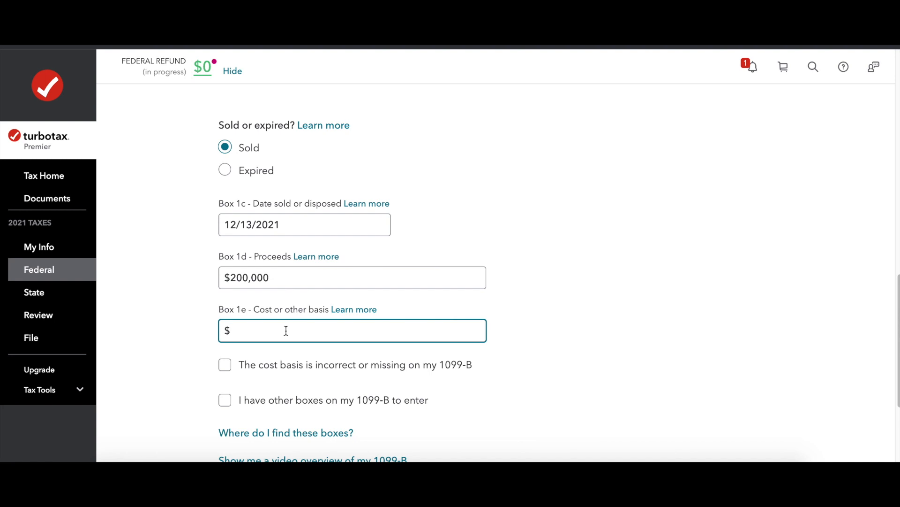
text(35)
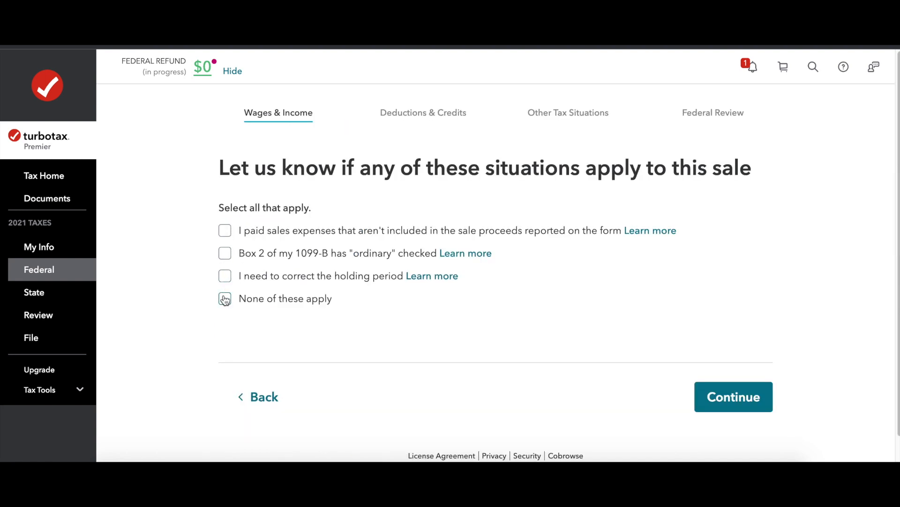
Step: State that none of the listed situations apply to this sale and continue to the Robinhood sales review
click(225, 300)
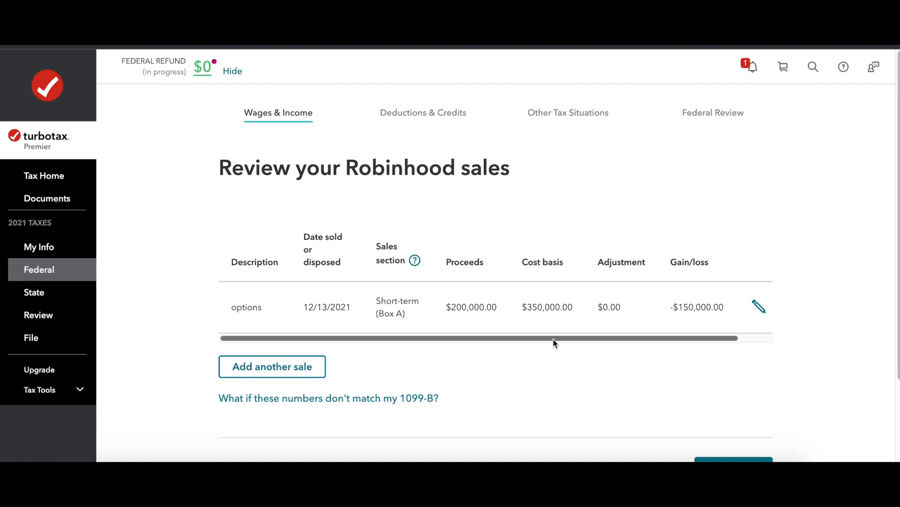
scroll(674, 284, down, 2)
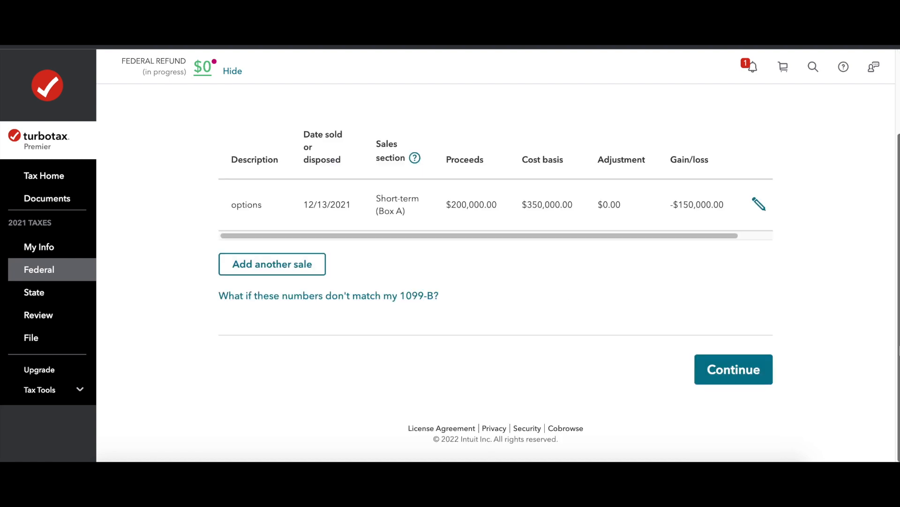